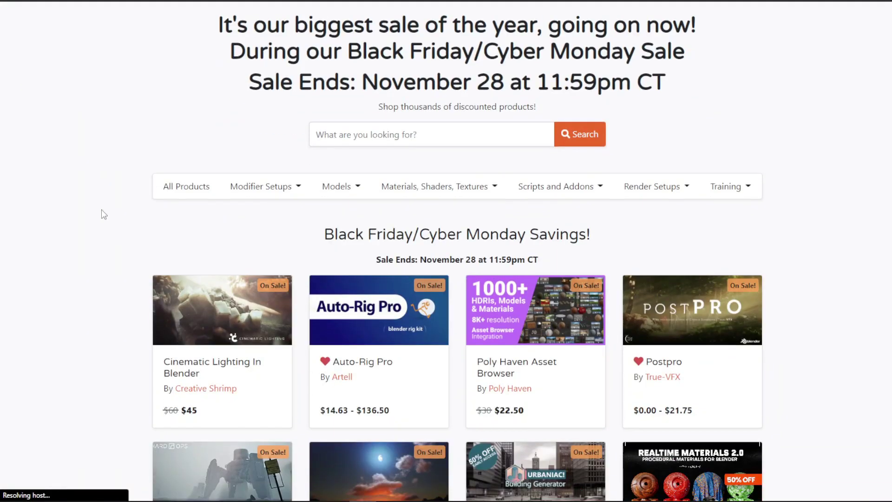
- Scroll down the Black Friday/Cyber Monday sale listings to the Featured Blender Goodies section
{"action": "scroll", "coordinate": [103, 214], "scroll_direction": "down", "scroll_amount": 4}
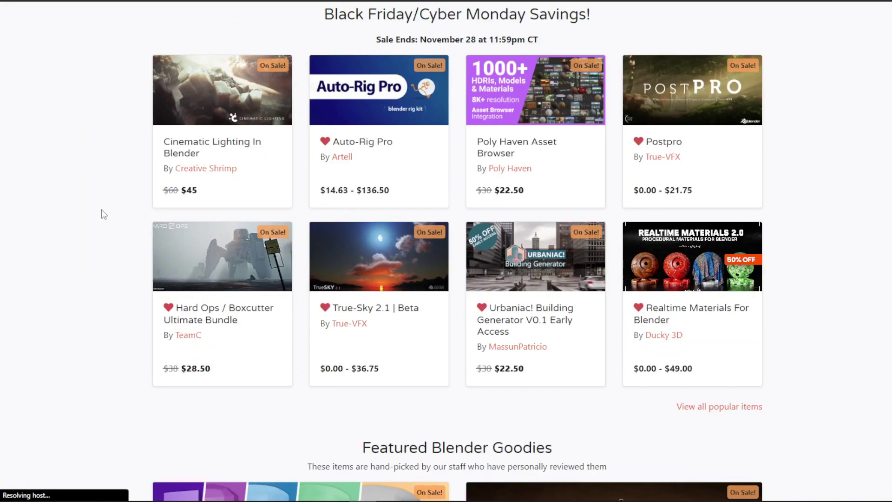
{"action": "scroll", "coordinate": [104, 215], "scroll_direction": "down", "scroll_amount": 1}
{"action": "scroll", "coordinate": [104, 214], "scroll_direction": "down", "scroll_amount": 3}
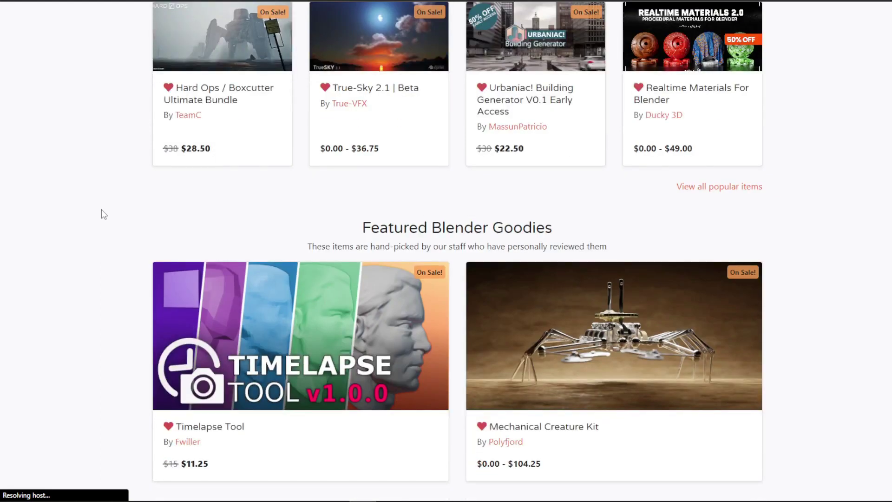
{"action": "scroll", "coordinate": [104, 214], "scroll_direction": "down", "scroll_amount": 5}
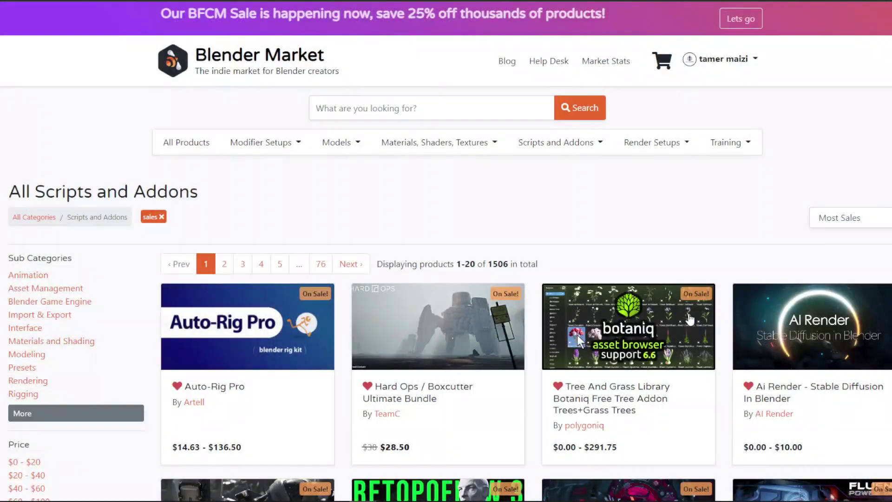
- Scroll through the on-sale addon cards down to Geo-Scatter and BagaPie
{"action": "scroll", "coordinate": [533, 327], "scroll_direction": "down", "scroll_amount": 4}
{"action": "scroll", "coordinate": [533, 328], "scroll_direction": "down", "scroll_amount": 5}
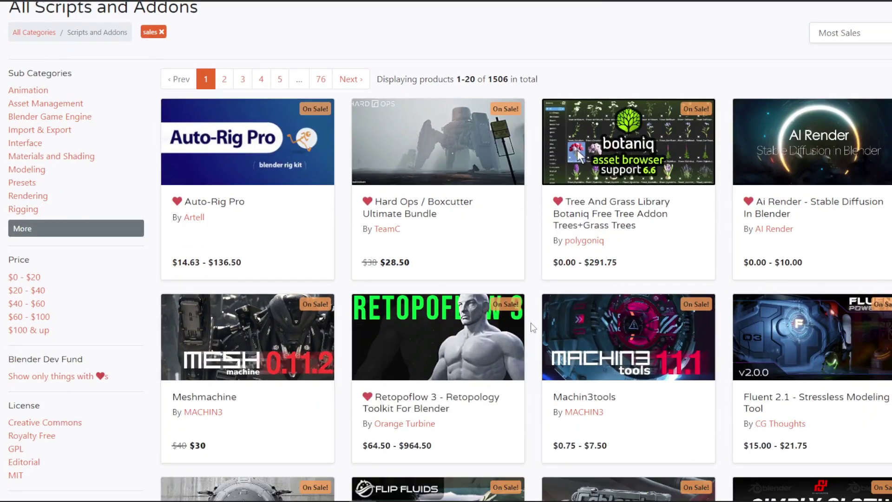
{"action": "scroll", "coordinate": [533, 327], "scroll_direction": "down", "scroll_amount": 1}
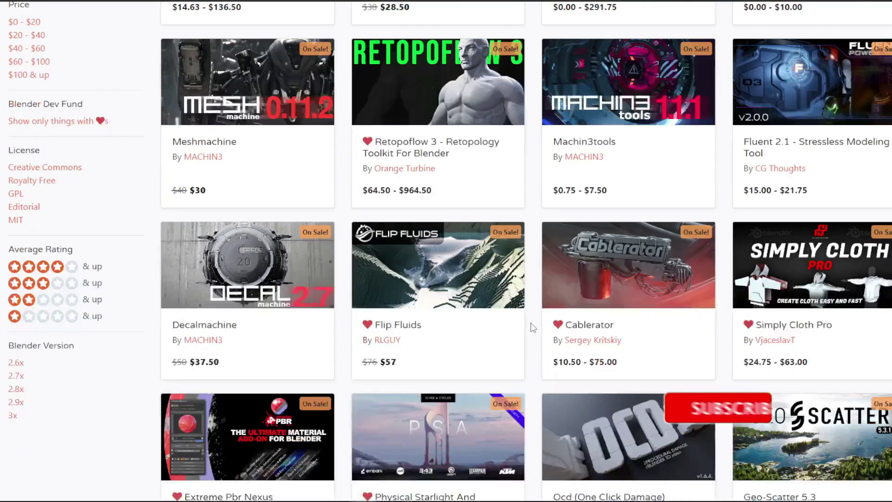
{"action": "scroll", "coordinate": [533, 327], "scroll_direction": "down", "scroll_amount": 6}
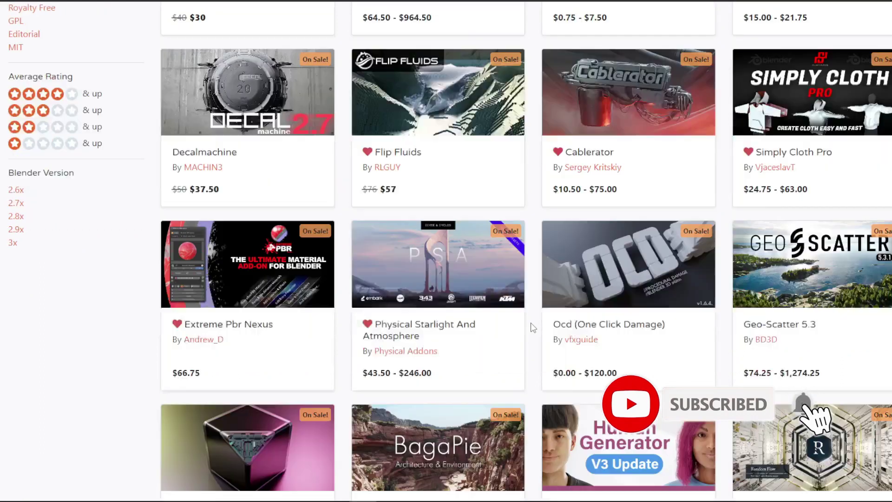
{"action": "scroll", "coordinate": [533, 328], "scroll_direction": "down", "scroll_amount": 2}
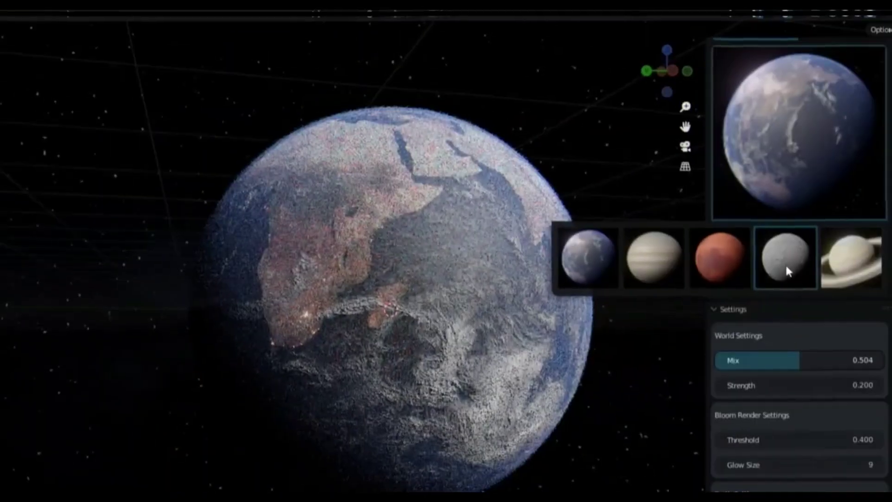
- Open the space asset presets and swap in a different planet preset
{"action": "left_click", "coordinate": [860, 127]}
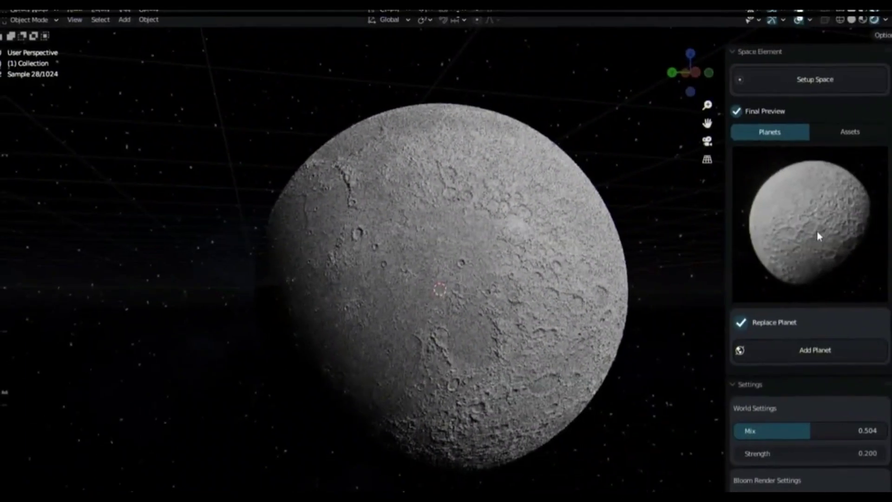
{"action": "left_click", "coordinate": [816, 235]}
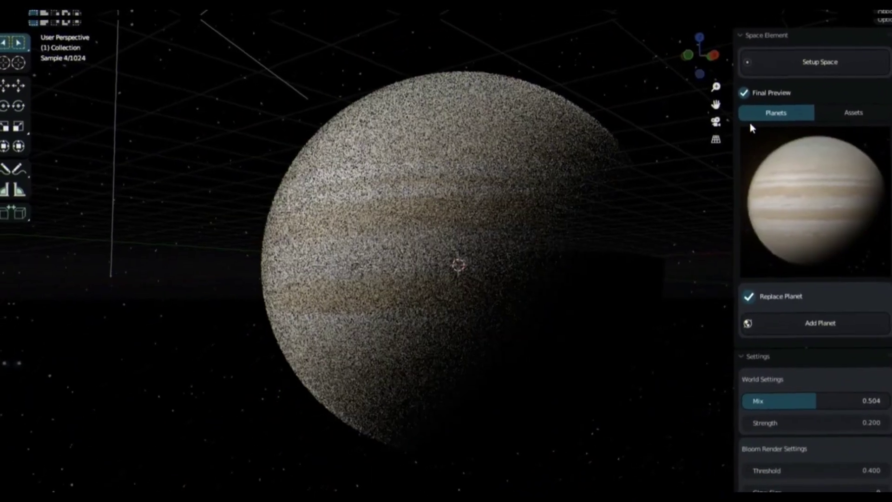
{"action": "left_click", "coordinate": [750, 133]}
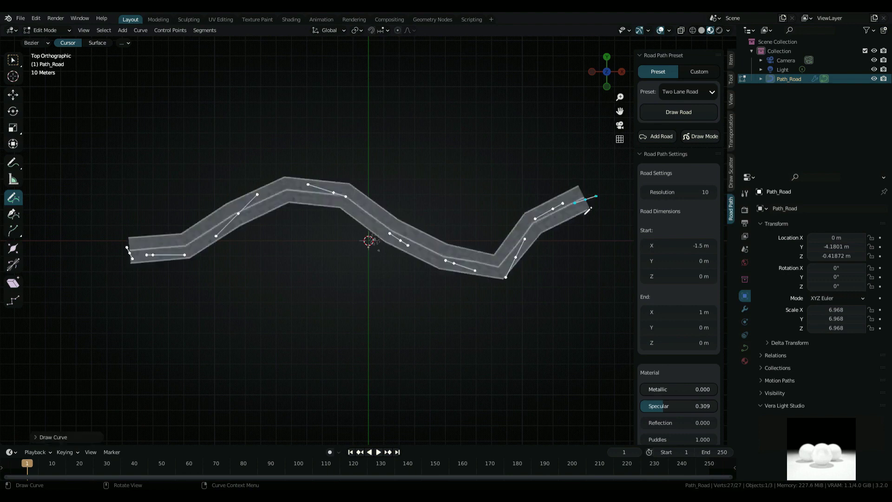
- Orbit the viewport to inspect the Two Lane Road curve from different angles
{"action": "middle_click_drag", "start_coordinate": [587, 211], "coordinate": [474, 316]}
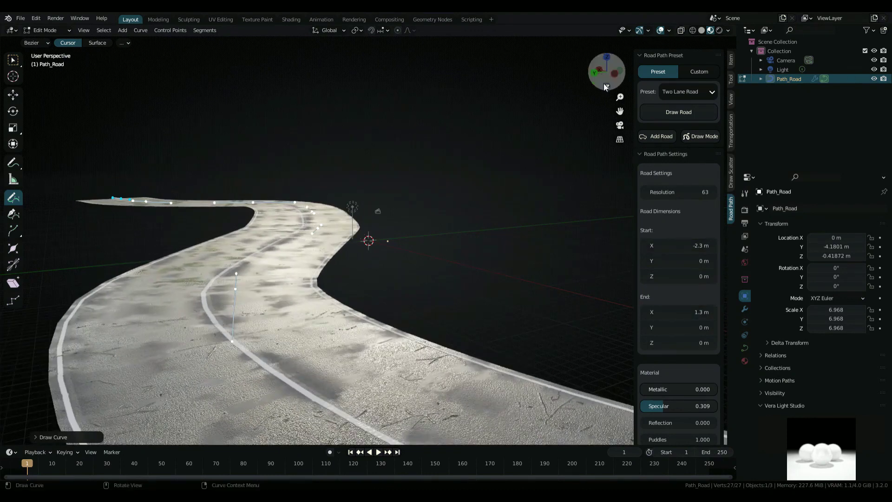
{"action": "left_click_drag", "start_coordinate": [606, 87], "coordinate": [586, 93]}
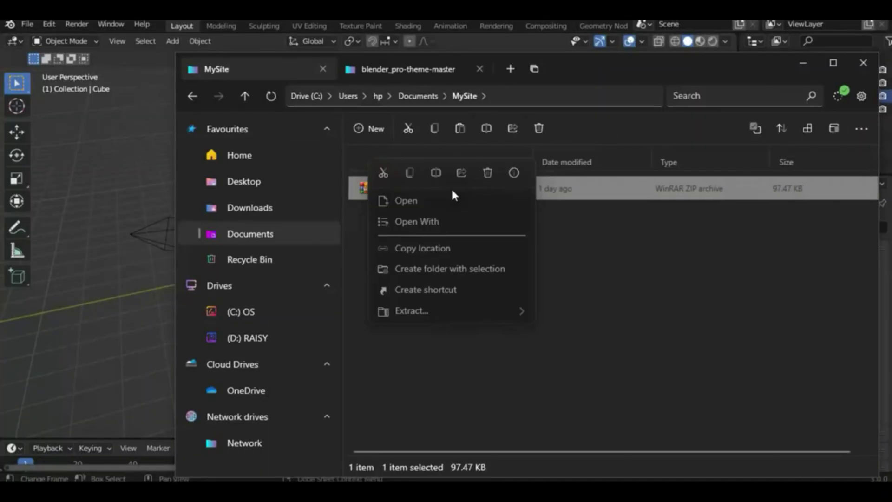
- Extract the True Color theme zip and run install_Windows.bat
{"action": "left_click", "coordinate": [583, 334]}
{"action": "double_click", "coordinate": [412, 255]}
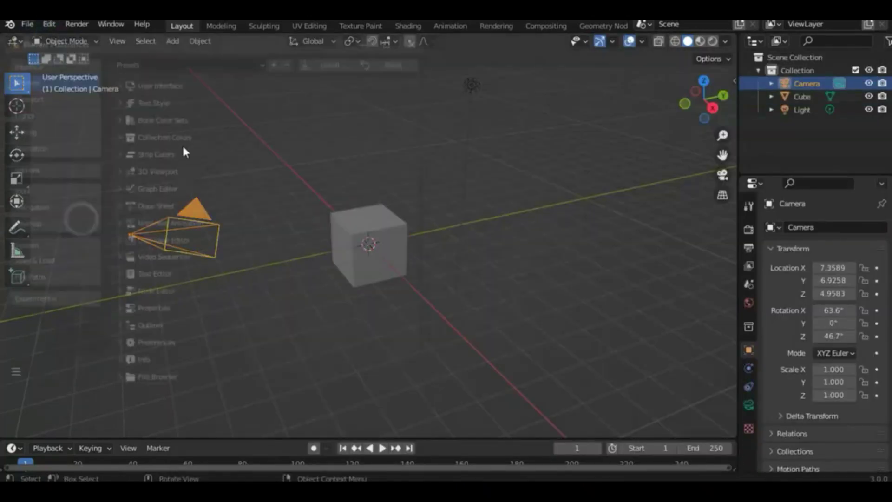
- Apply the True Black theme preset, then move and resize the Preferences window aside
{"action": "left_click", "coordinate": [206, 66]}
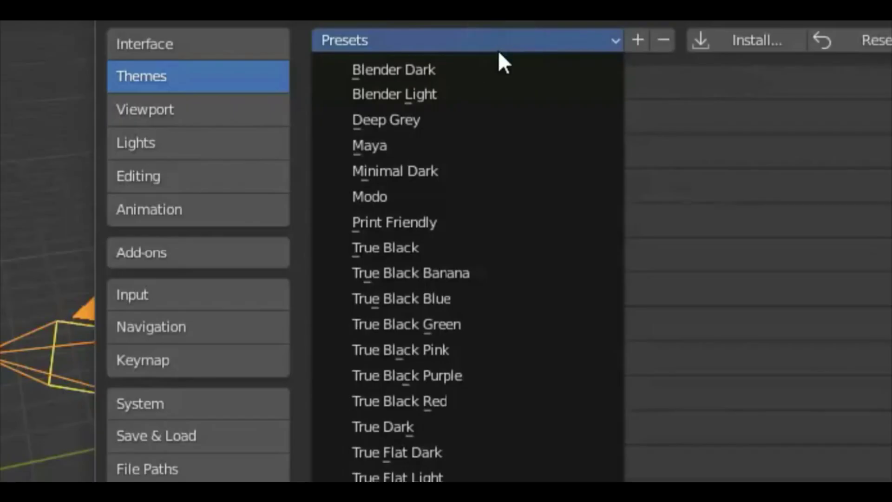
{"action": "left_click", "coordinate": [386, 248]}
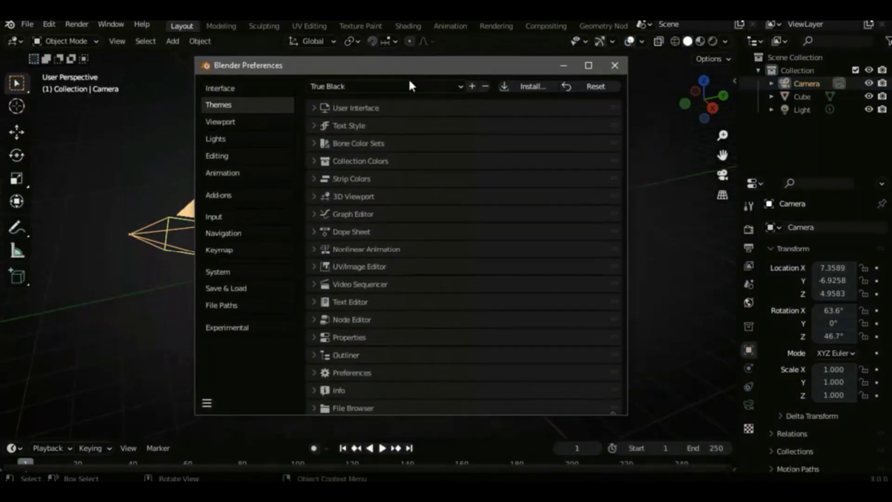
{"action": "left_click", "coordinate": [49, 39]}
{"action": "left_click_drag", "start_coordinate": [345, 65], "coordinate": [506, 95]}
{"action": "left_click_drag", "start_coordinate": [776, 479], "coordinate": [719, 383]}
{"action": "left_click_drag", "start_coordinate": [501, 93], "coordinate": [721, 99]}
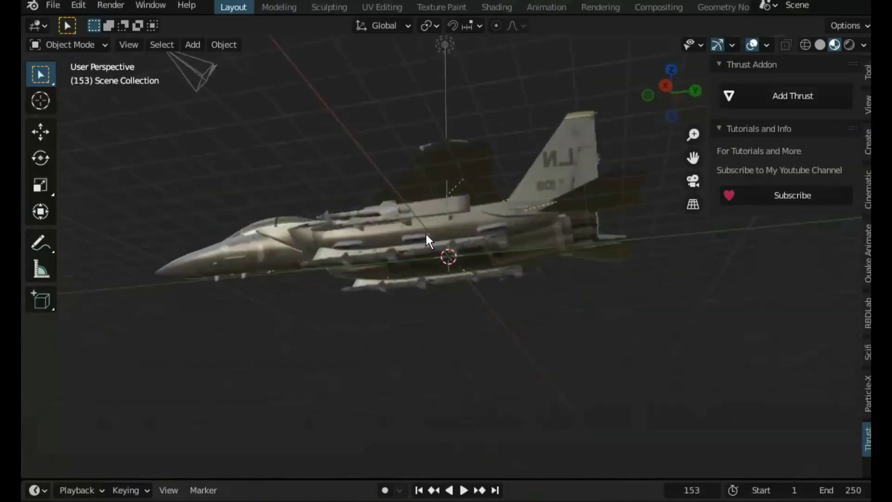
- Add a thrust effect, move it behind the jet's engine, and play the animation to preview it
{"action": "middle_click_drag", "start_coordinate": [426, 239], "coordinate": [585, 218]}
{"action": "left_click", "coordinate": [786, 100]}
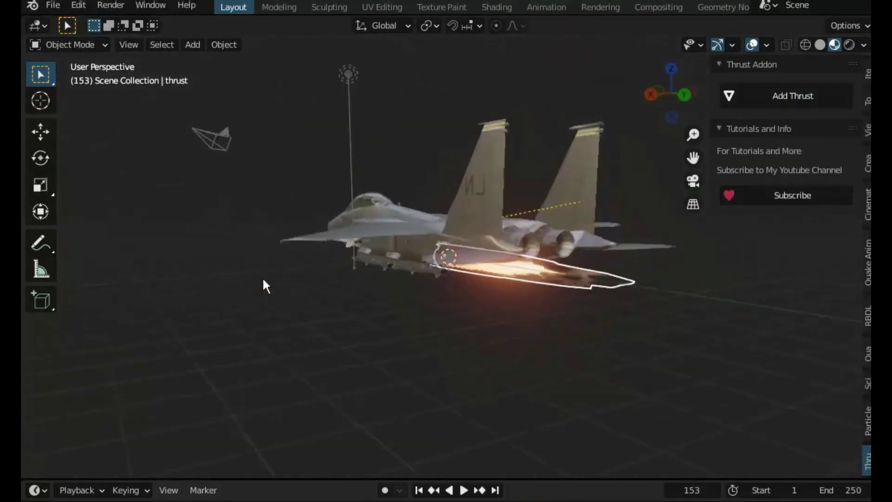
{"action": "key", "text": "shift+space"}
{"action": "key", "text": "g"}
{"action": "left_click_drag", "start_coordinate": [484, 274], "coordinate": [593, 164]}
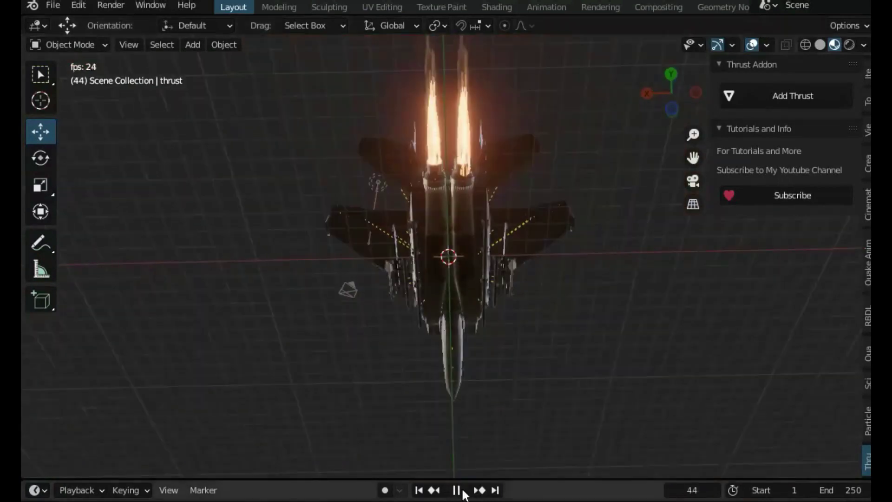
{"action": "key", "text": "space"}
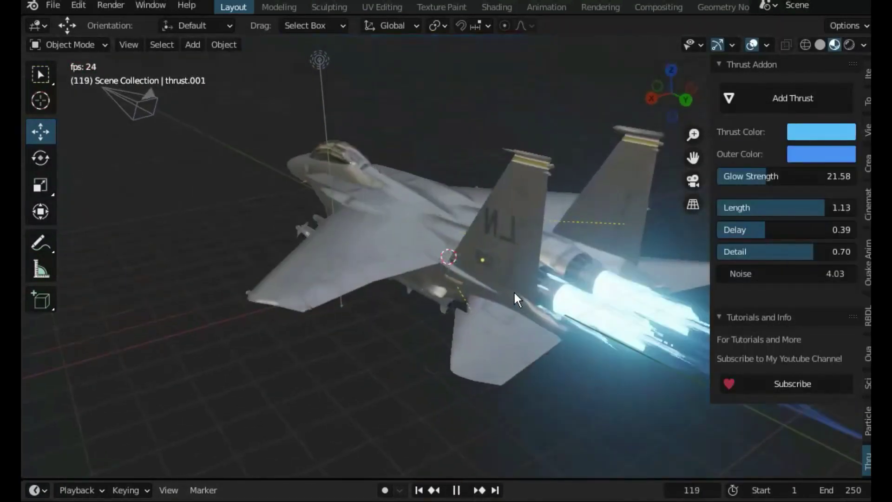
{"action": "key", "text": "space"}
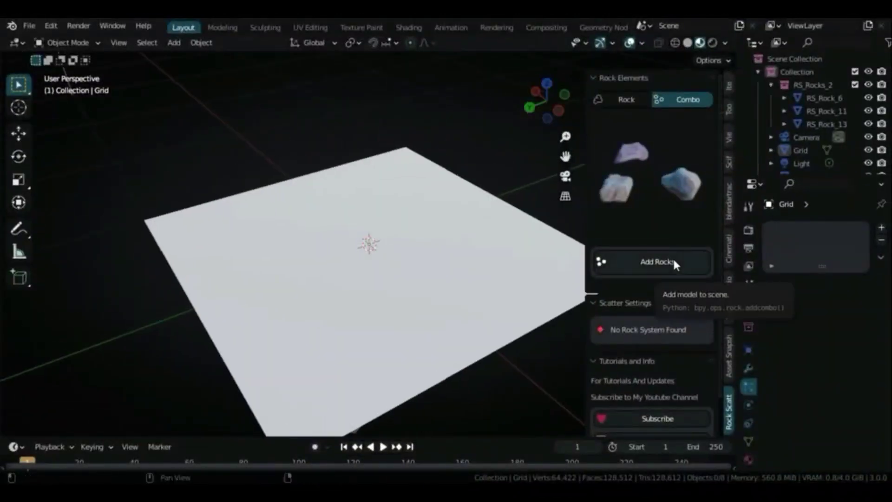
- Scatter mixed rocks over the grid, then re-scatter it with a single rock type
{"action": "left_click", "coordinate": [673, 261]}
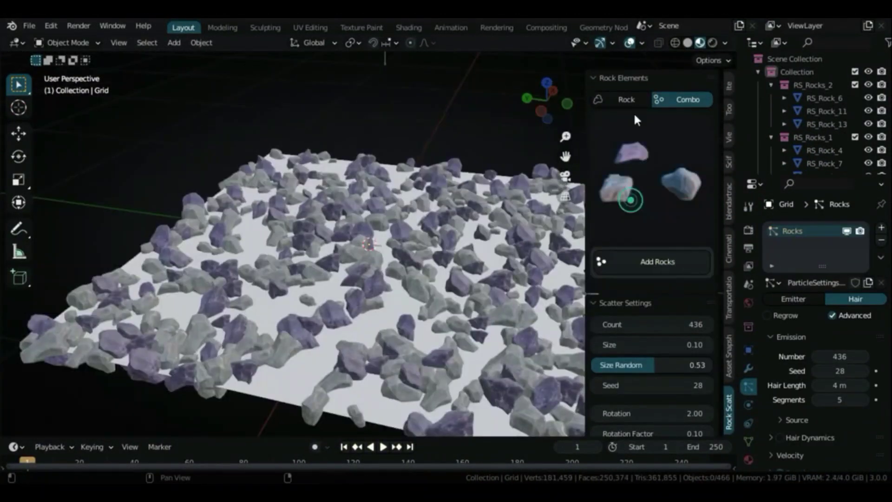
{"action": "left_click", "coordinate": [627, 99]}
{"action": "left_click", "coordinate": [657, 262]}
{"action": "left_click_drag", "start_coordinate": [552, 93], "coordinate": [547, 106]}
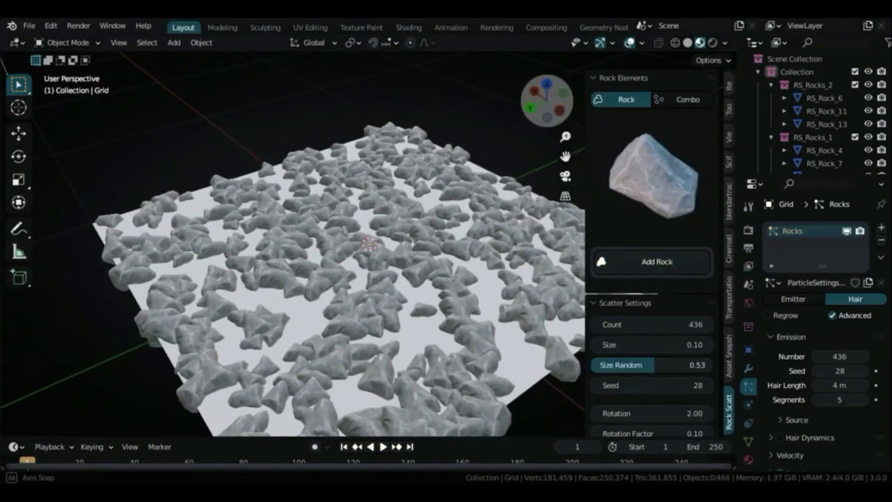
- Paint where the rocks should grow, then switch back to the Combo rock mix
{"action": "left_click", "coordinate": [651, 275]}
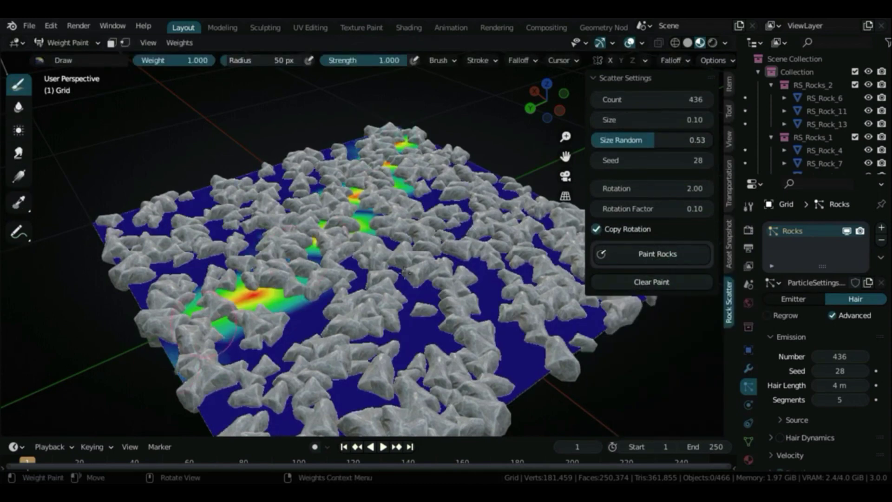
{"action": "scroll", "coordinate": [405, 272], "scroll_direction": "down", "scroll_amount": 3}
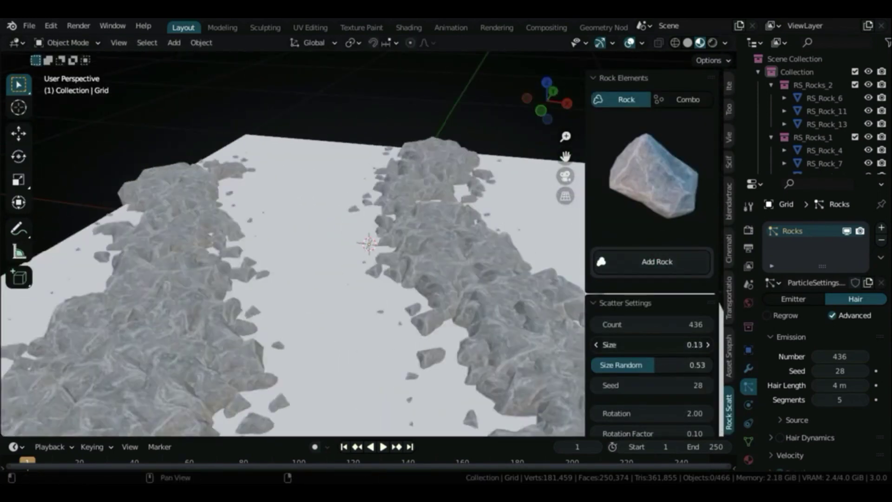
{"action": "middle_click_drag", "start_coordinate": [369, 244], "coordinate": [369, 200]}
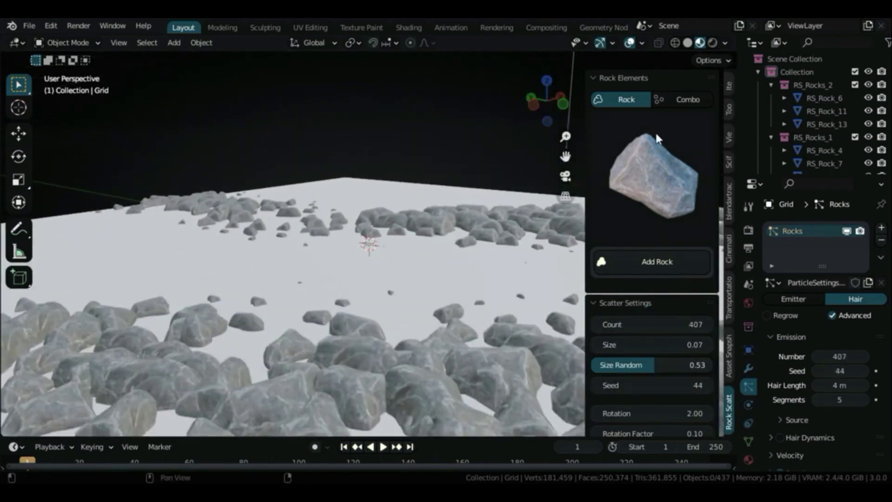
{"action": "left_click", "coordinate": [683, 99]}
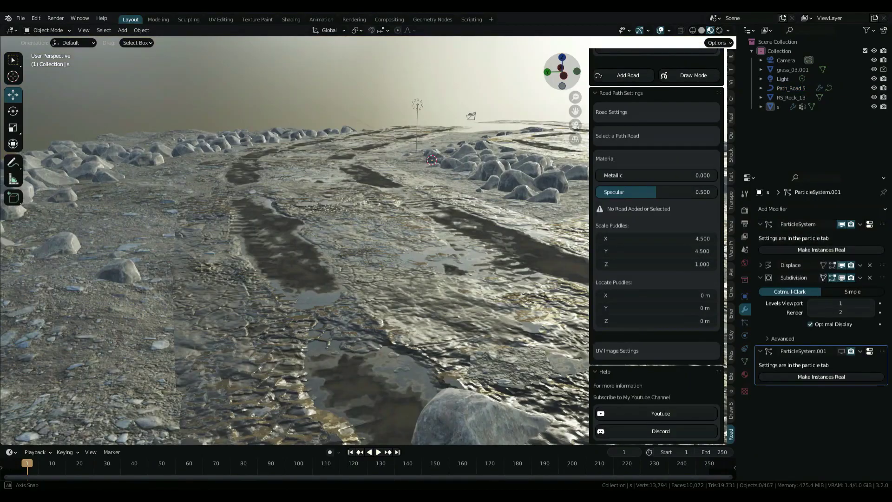